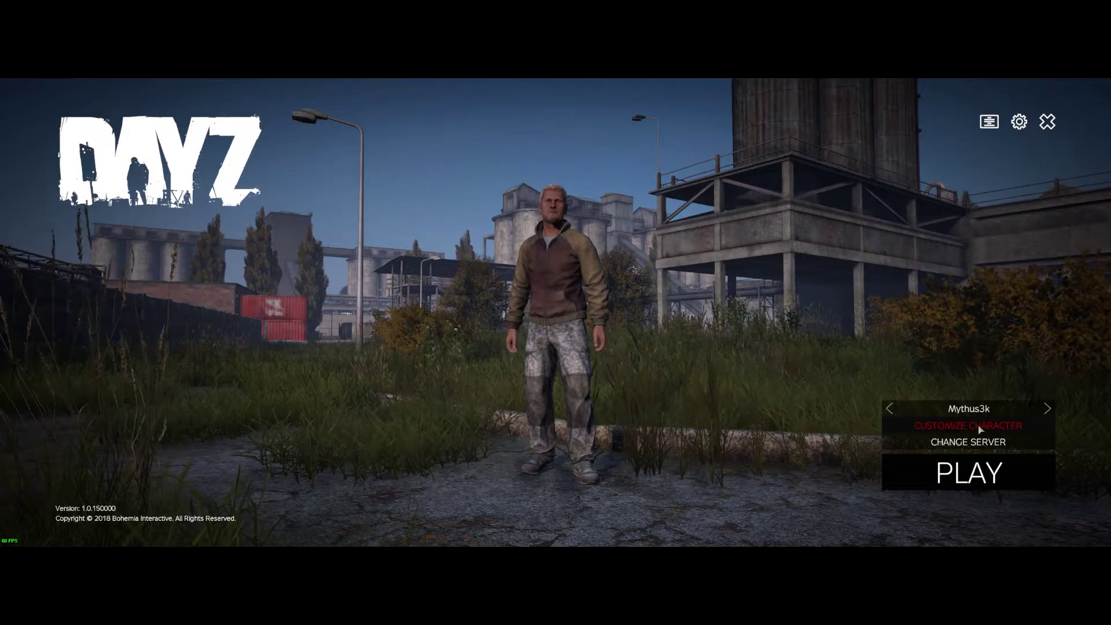
Step: Visit character customization, return to the main menu, and show the Community server list
left_click(980, 429)
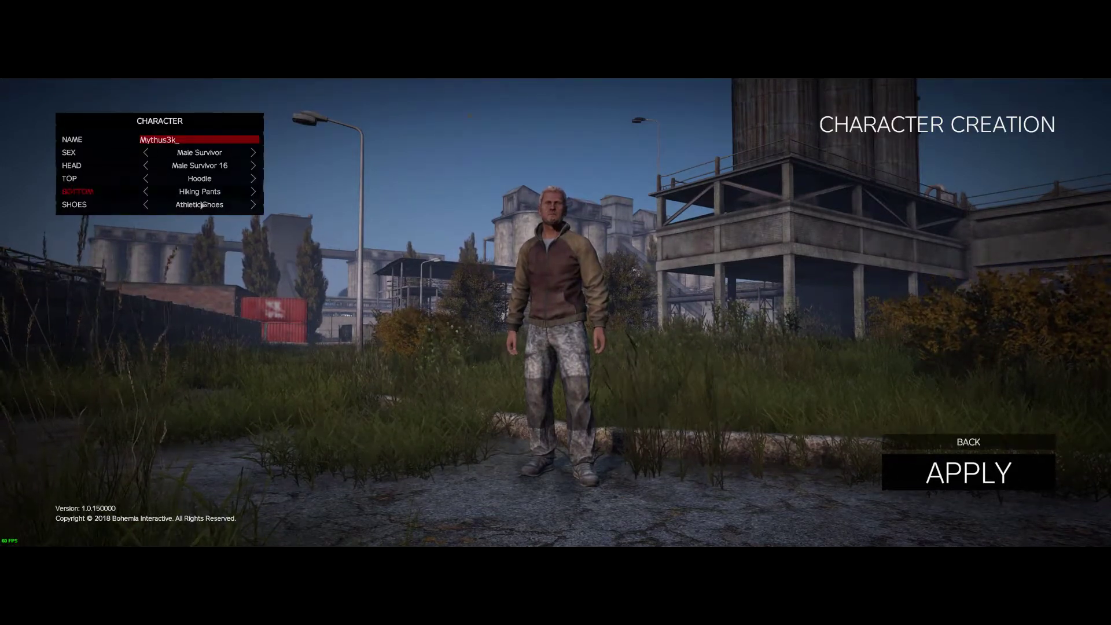
key("Return")
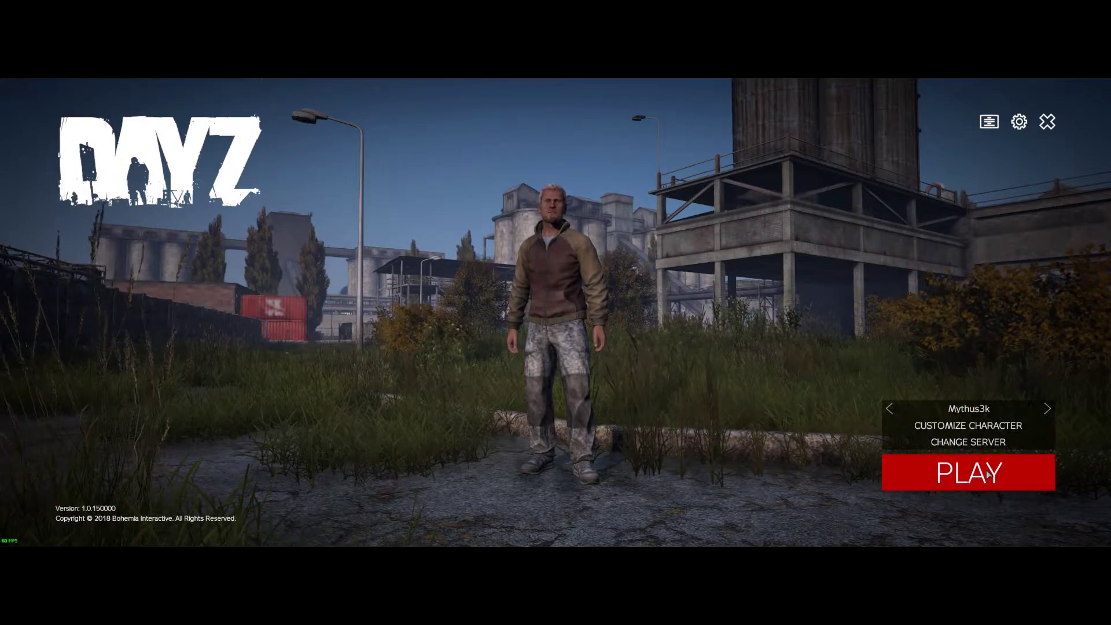
left_click(965, 447)
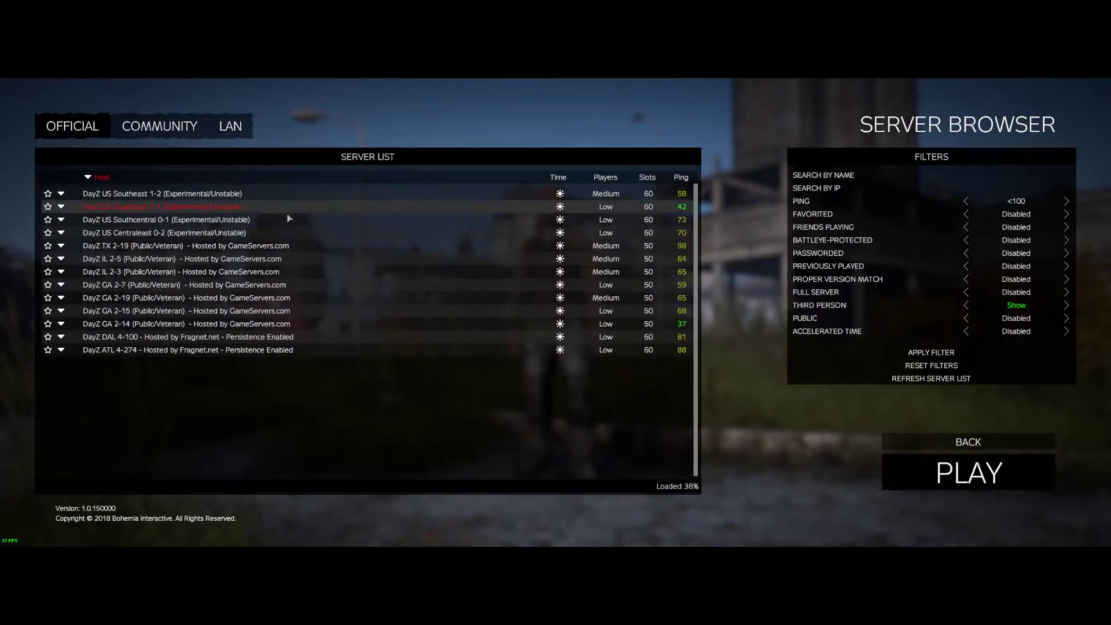
left_click(161, 134)
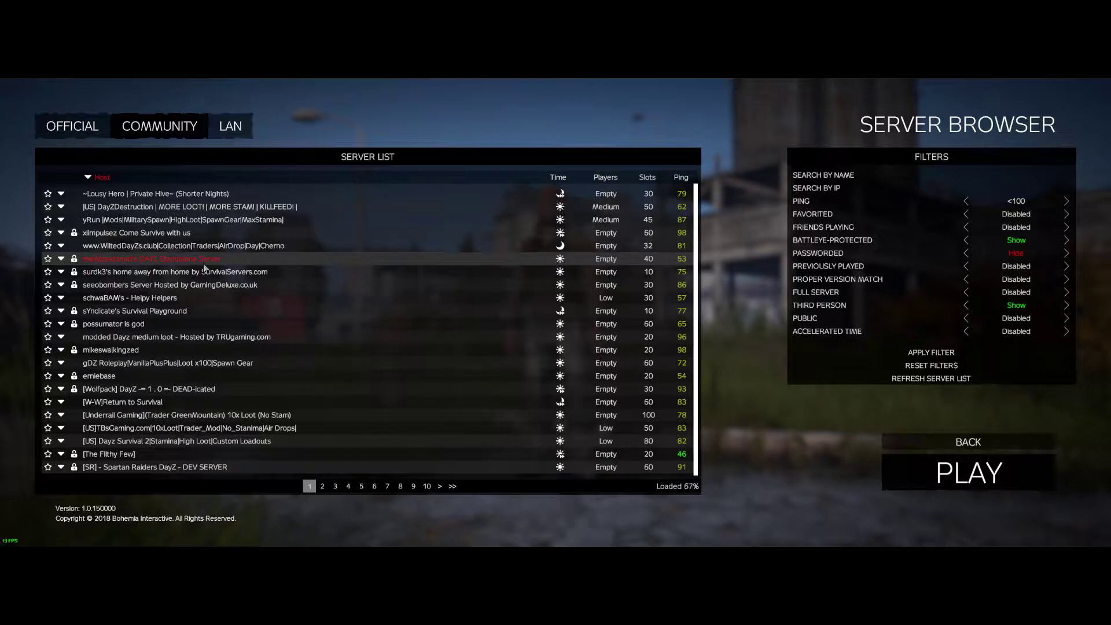
Step: Sort the community servers by slot count in reverse order and expand the first server's details
left_click(649, 178)
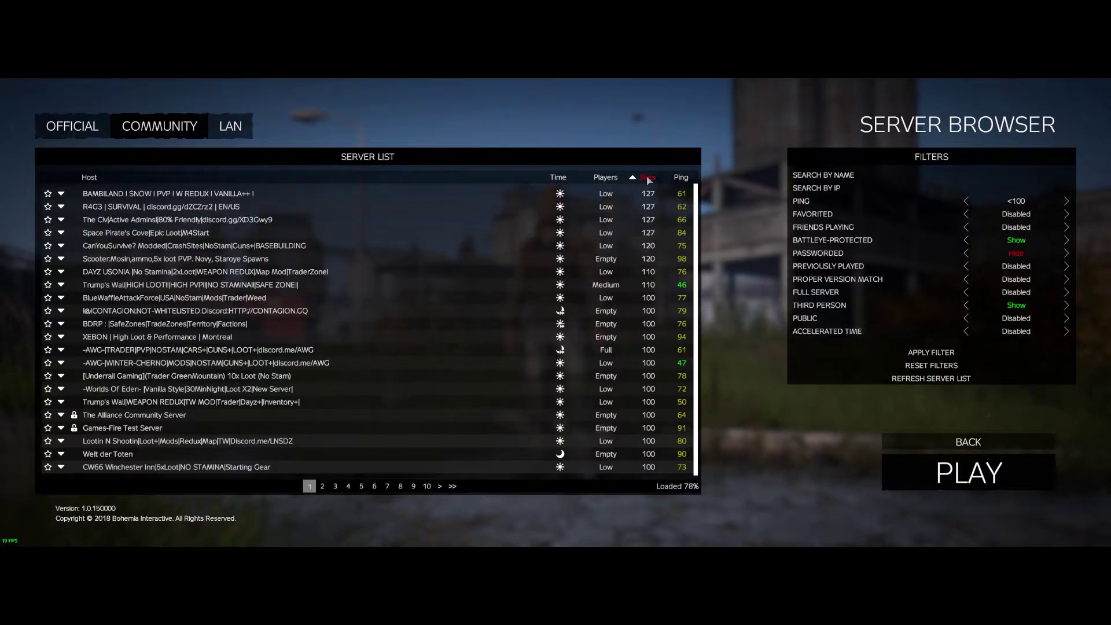
left_click(648, 178)
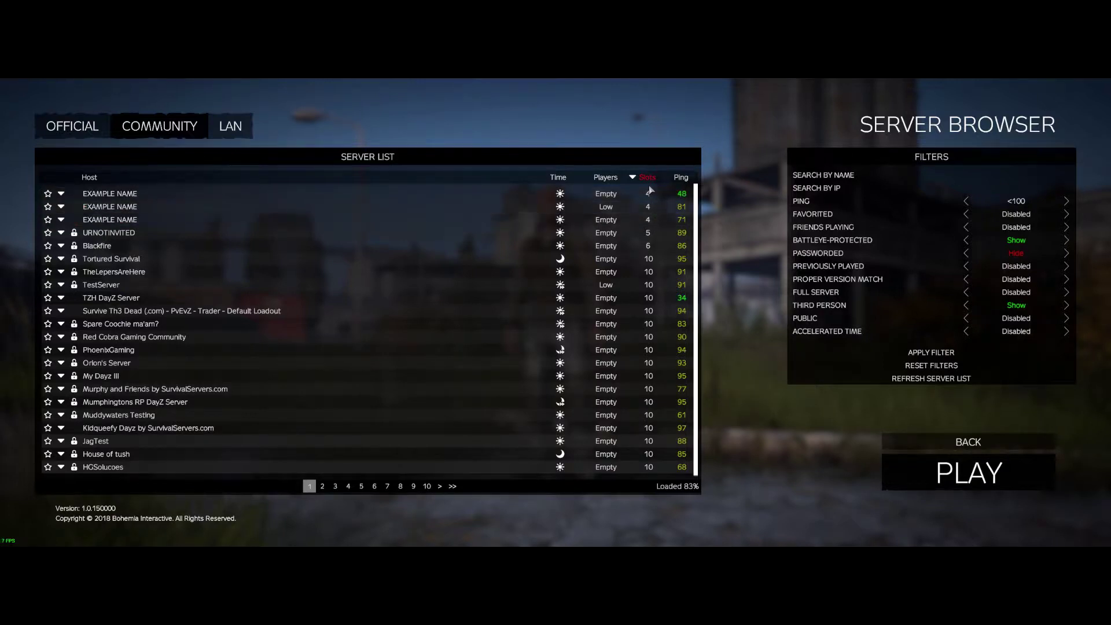
left_click(61, 194)
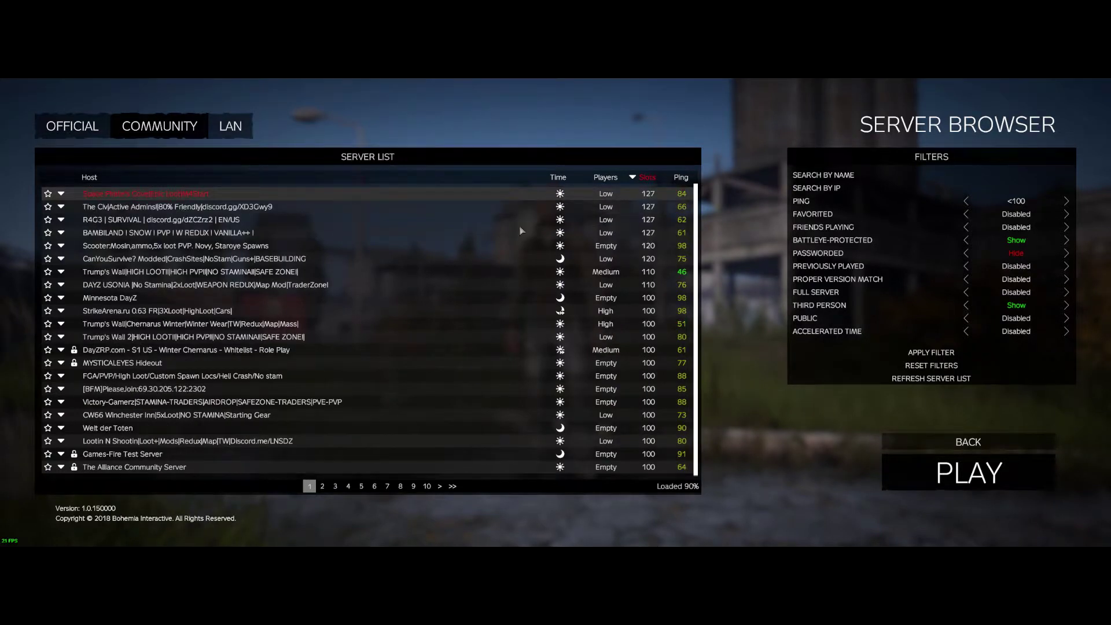
Step: Check and collapse the third server's details, then show the LAN list with 0 servers
left_click(129, 221)
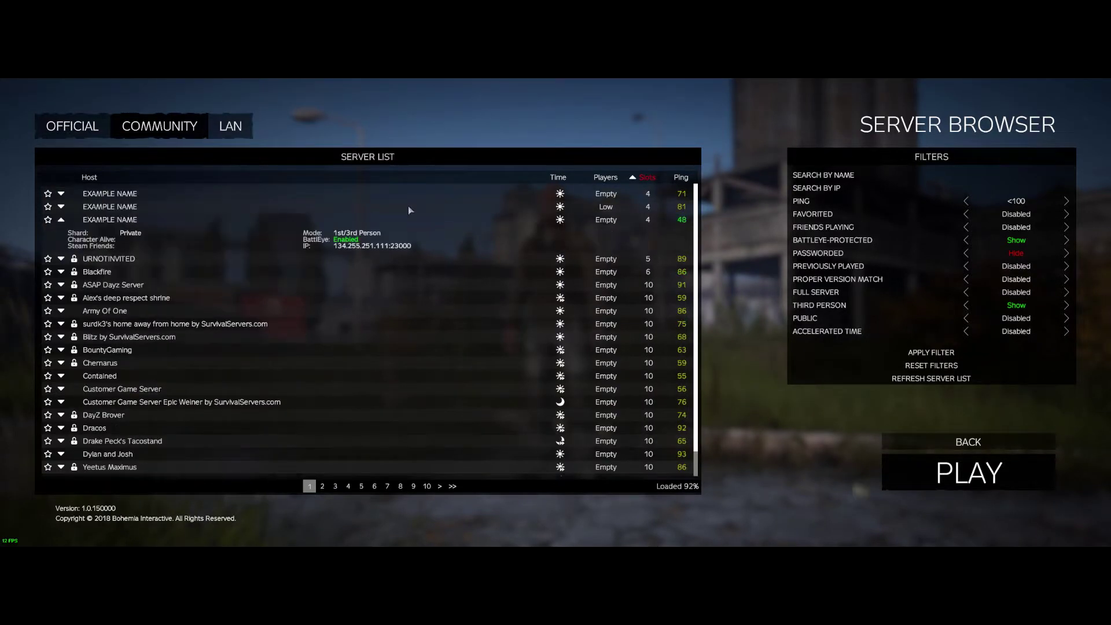
left_click(129, 223)
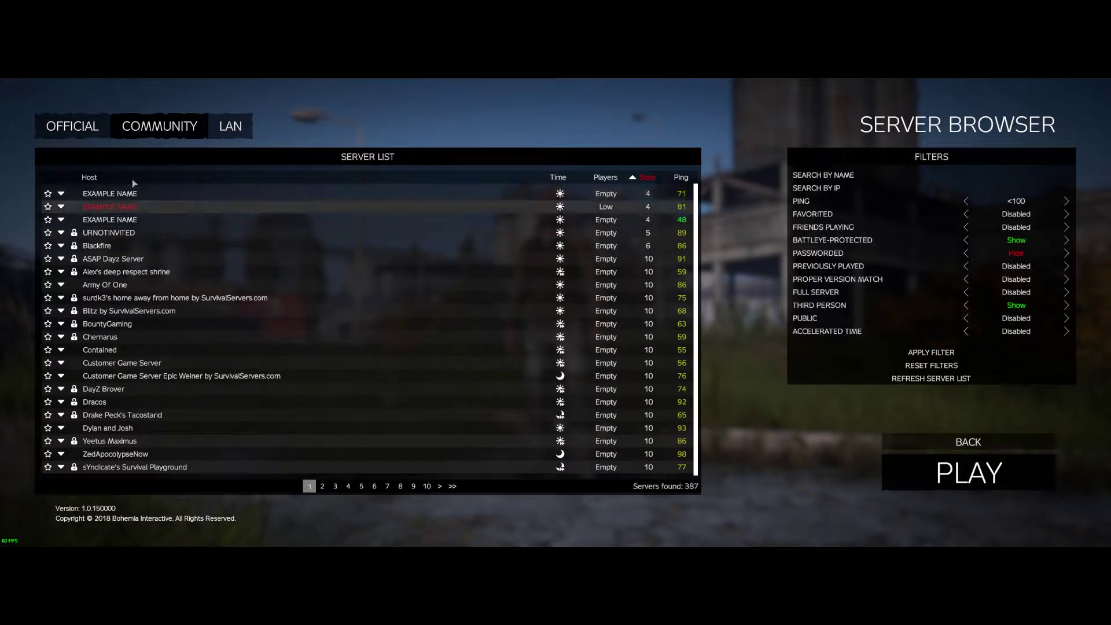
left_click(234, 128)
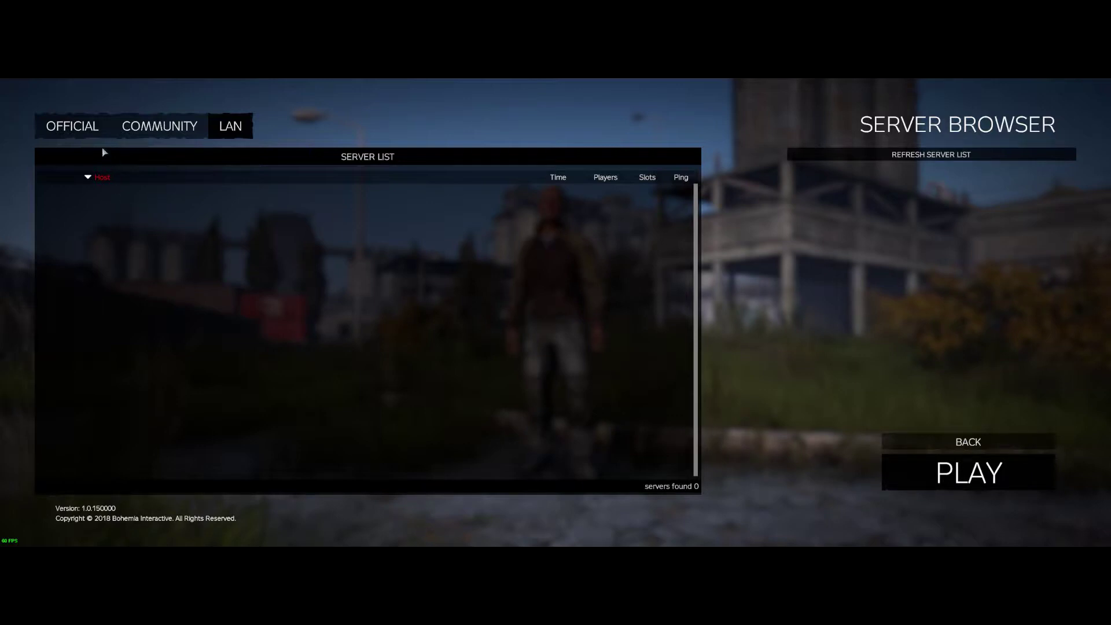
Step: Show the 21 official servers sorted by players High to Low and select DayZ IL 2-19
left_click(94, 122)
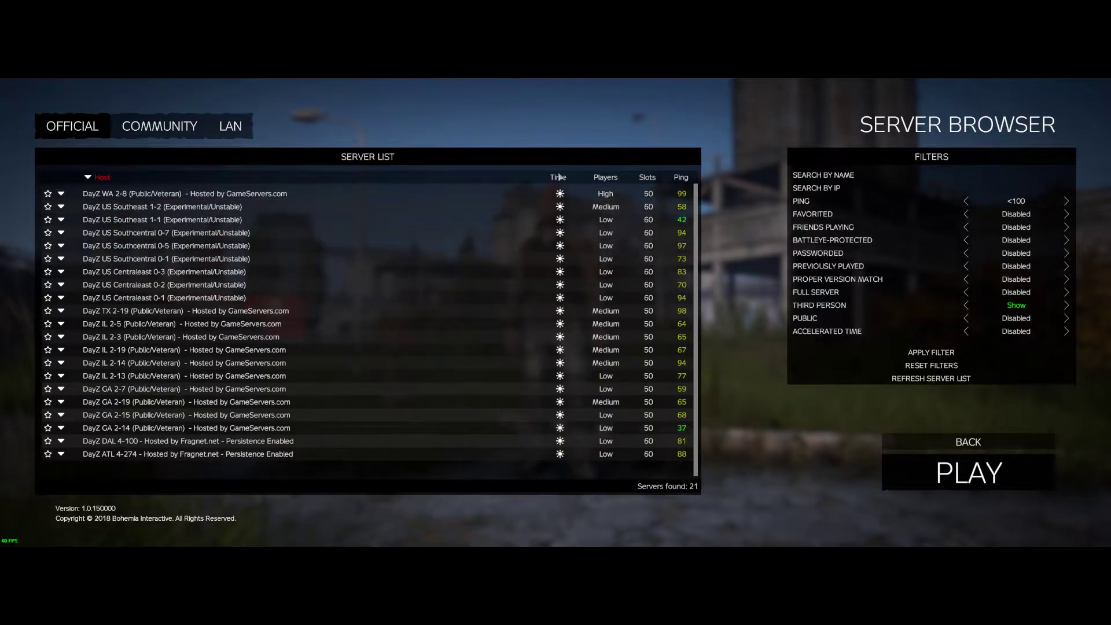
left_click(605, 177)
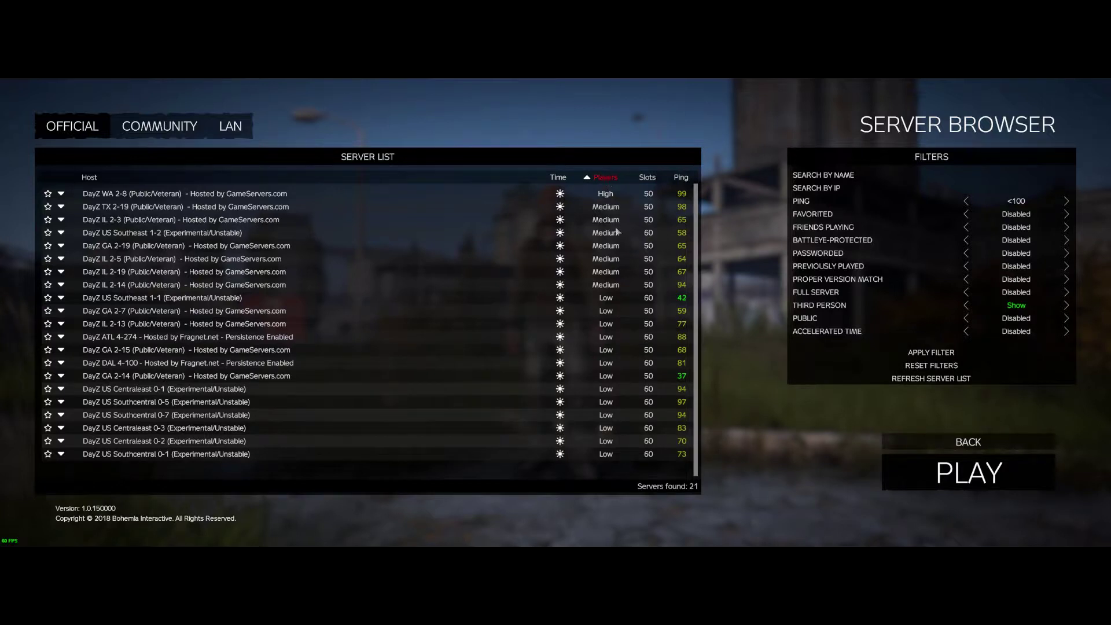
left_click(511, 270)
Step: Cycle through the ping limit filter values and set it back to under 100
left_click(966, 201)
left_click(966, 201)
left_click(966, 202)
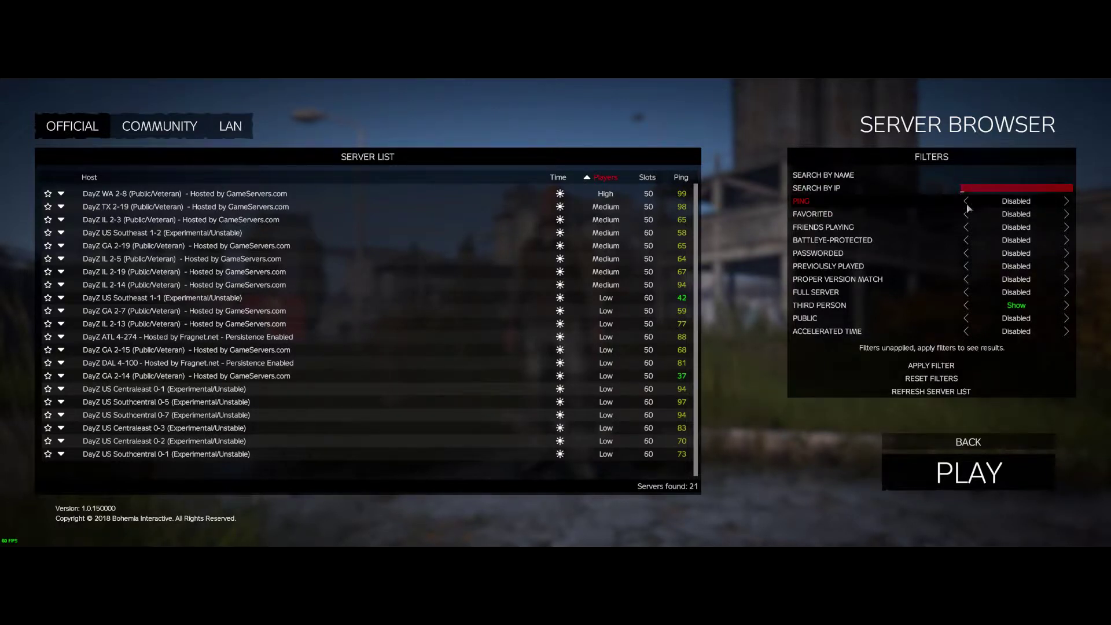
left_click(1067, 202)
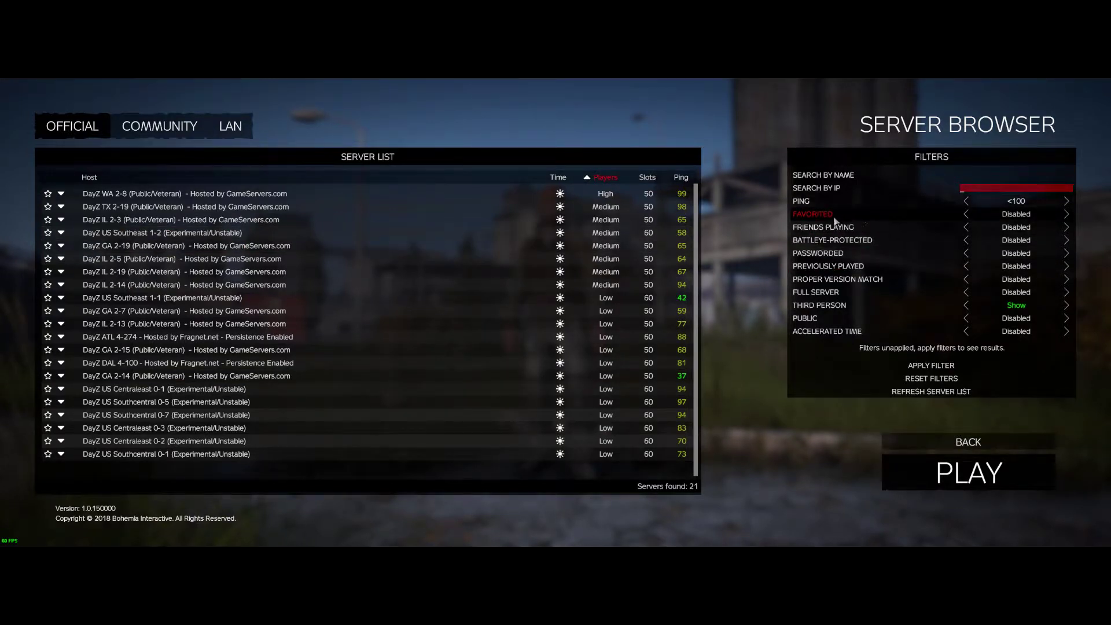
Step: Filter the list to favourited servers only, apply it, and refresh
left_click(1071, 215)
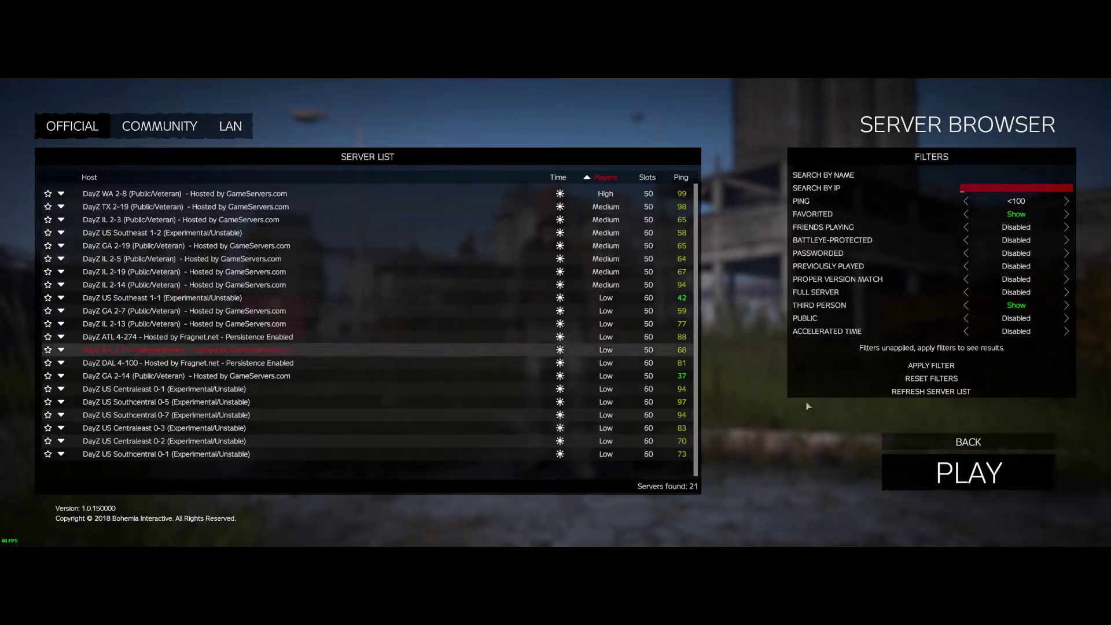
left_click(894, 364)
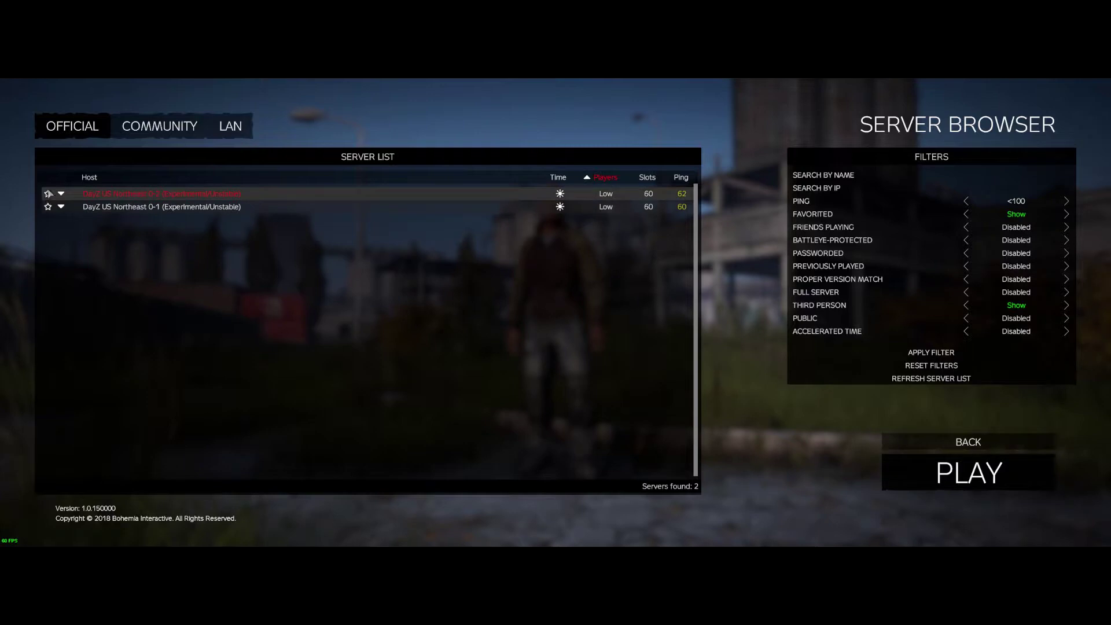
left_click(986, 348)
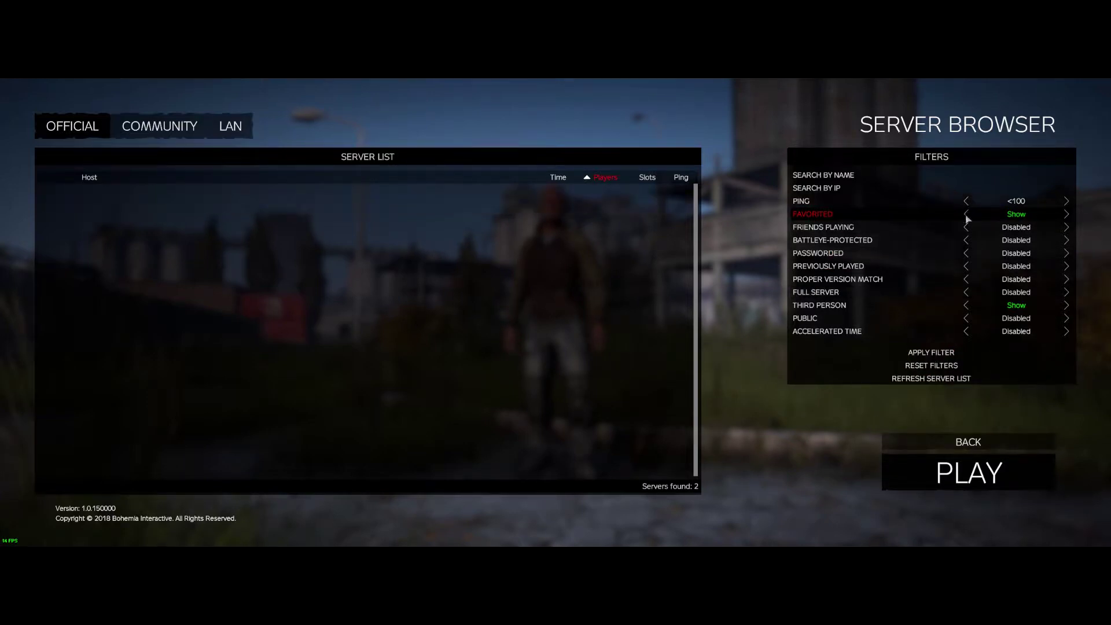
Step: Disable the Favorited filter and set Friends Playing to Show instead
left_click(966, 214)
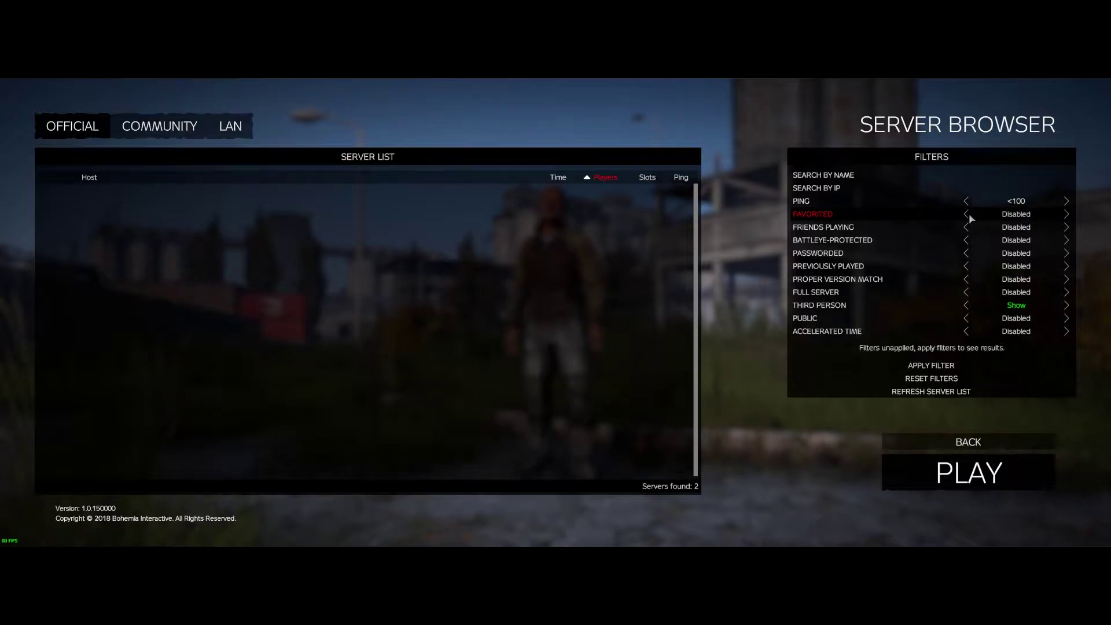
left_click(940, 367)
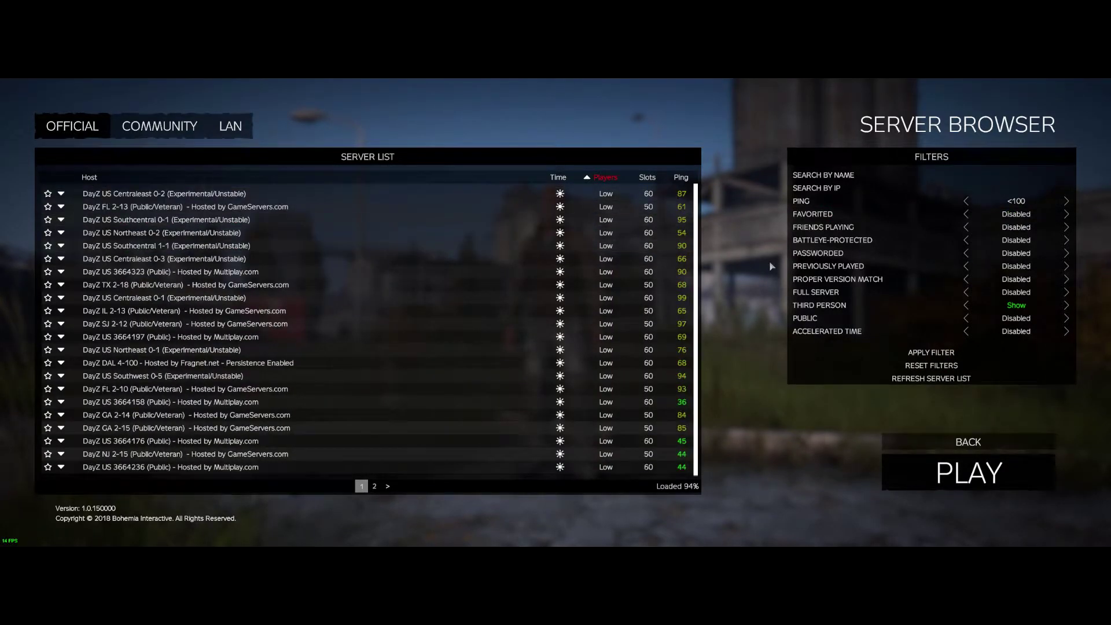
left_click(1067, 228)
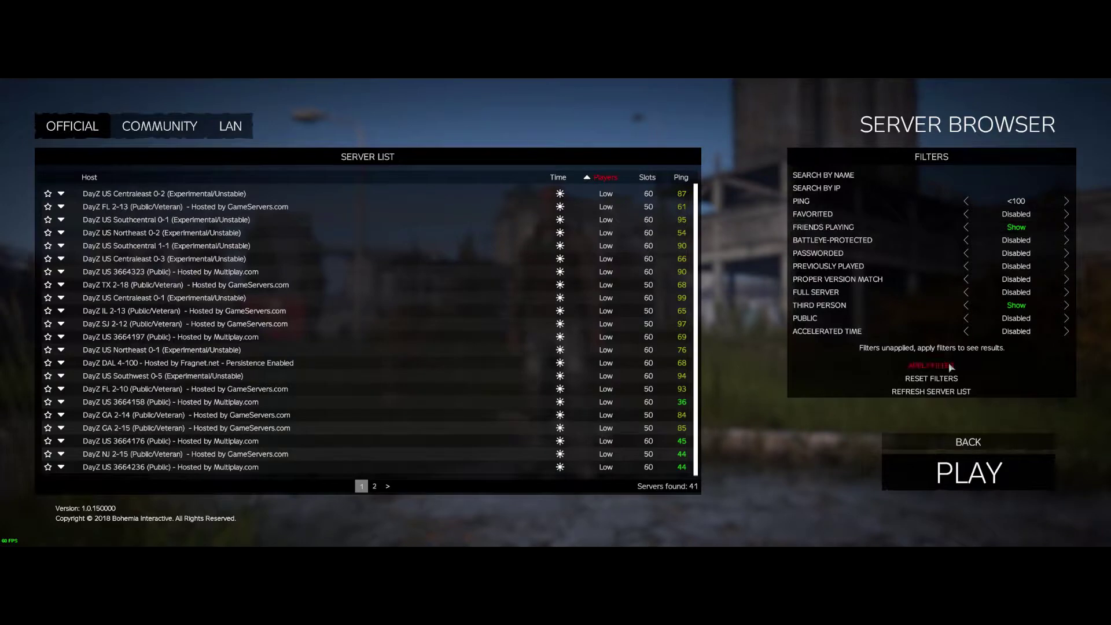
left_click(931, 365)
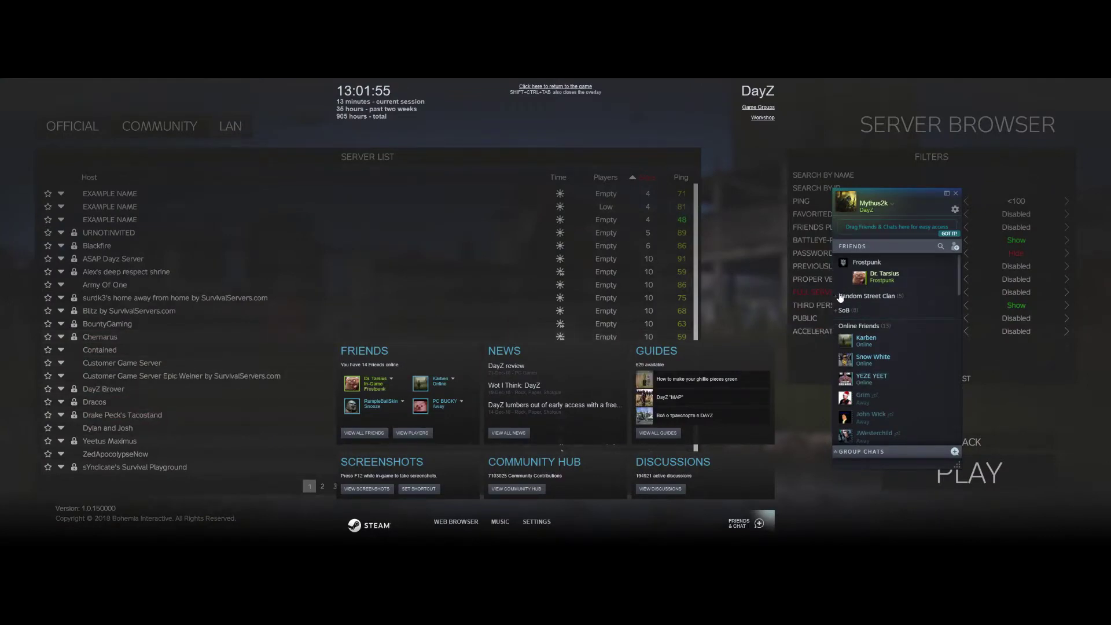
Step: Browse the Steam Friends list, view a friend's Manage options, then close the Steam overlay
scroll(873, 392, "down", 5)
scroll(913, 389, "down", 3)
scroll(897, 348, "up", 4)
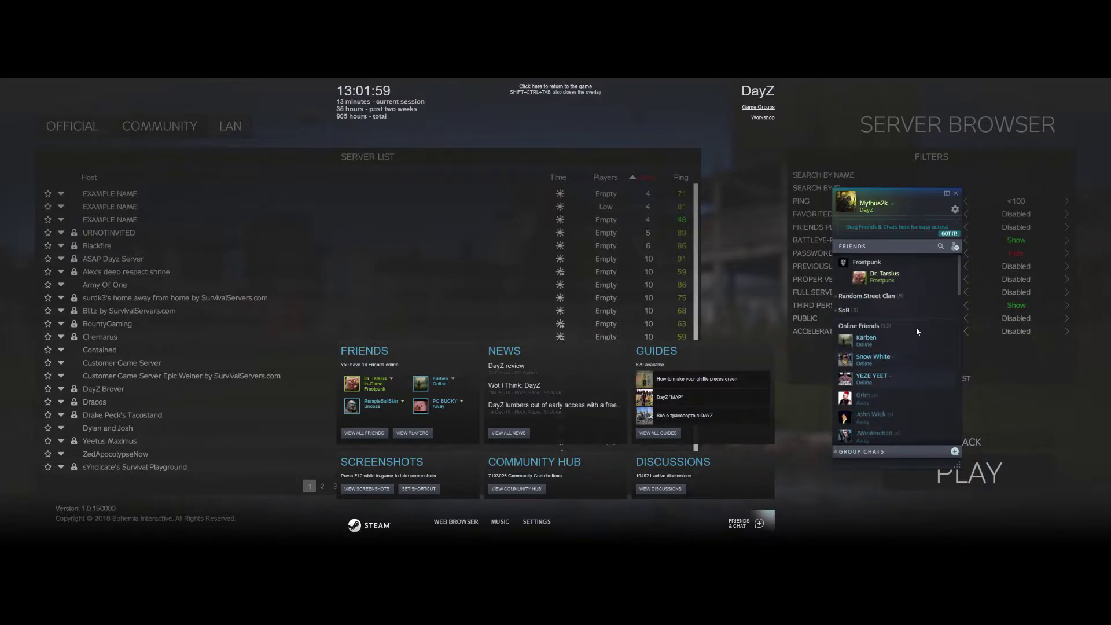
right_click(903, 278)
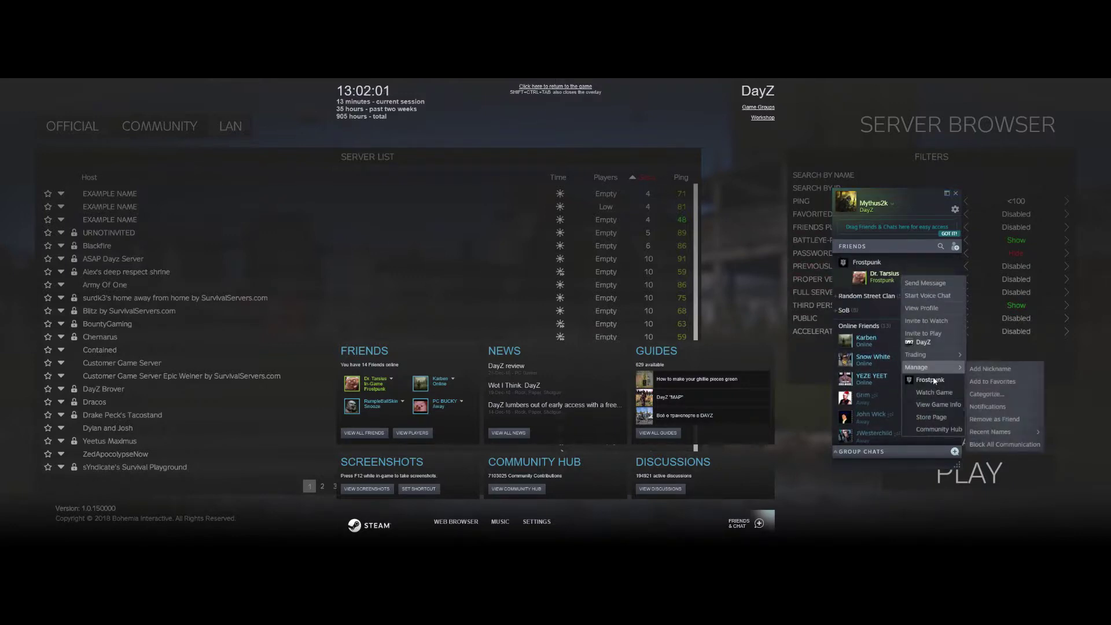
mouse_move(911, 370)
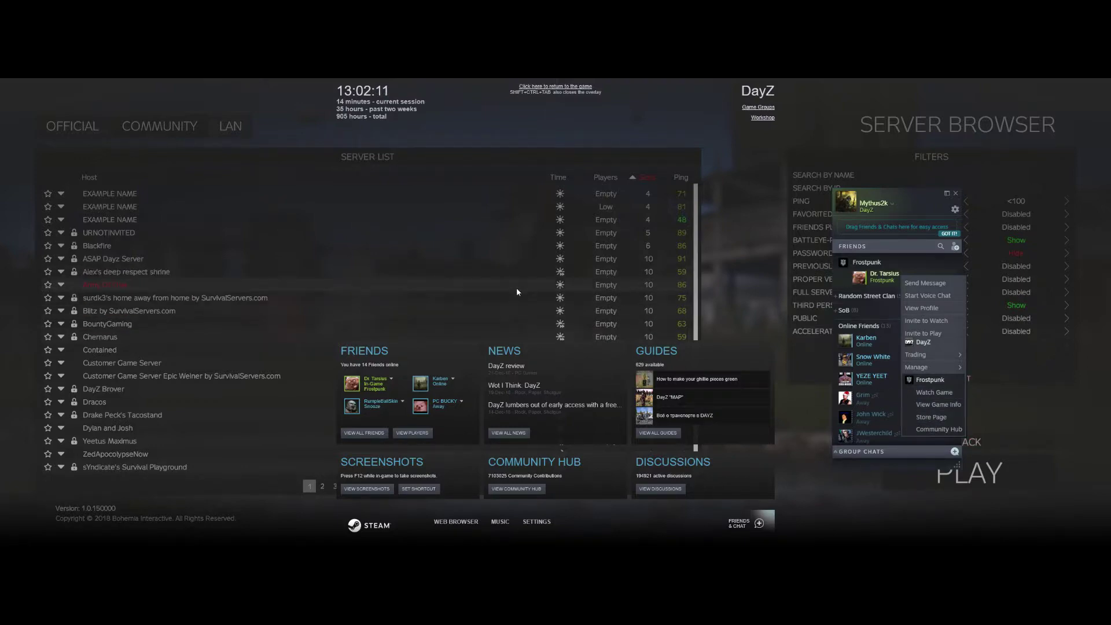
key("shift+Tab")
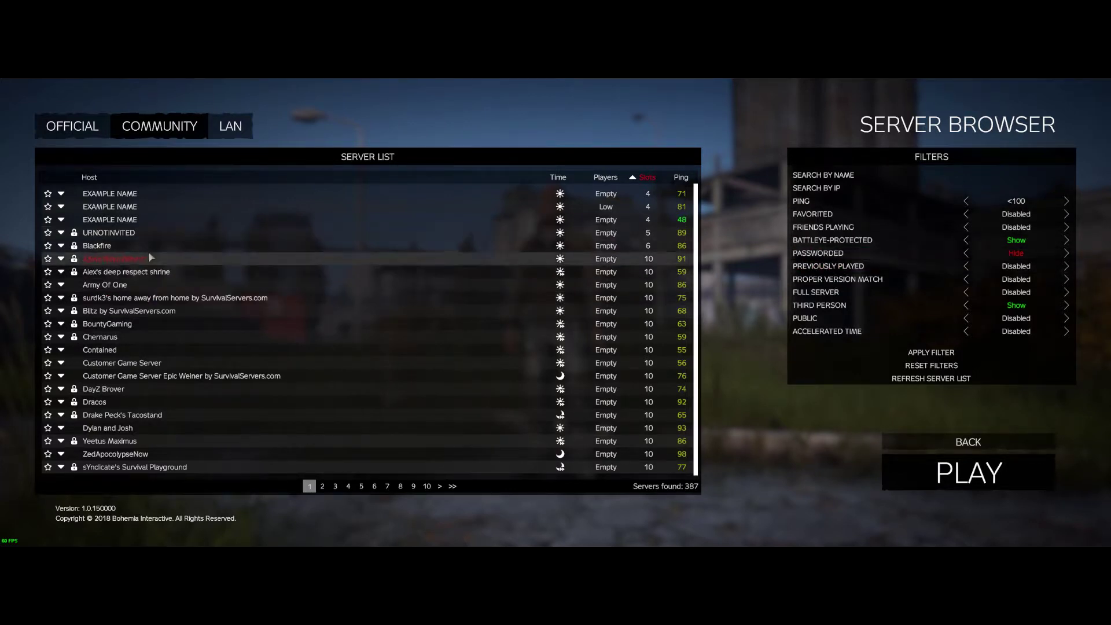
left_click(68, 136)
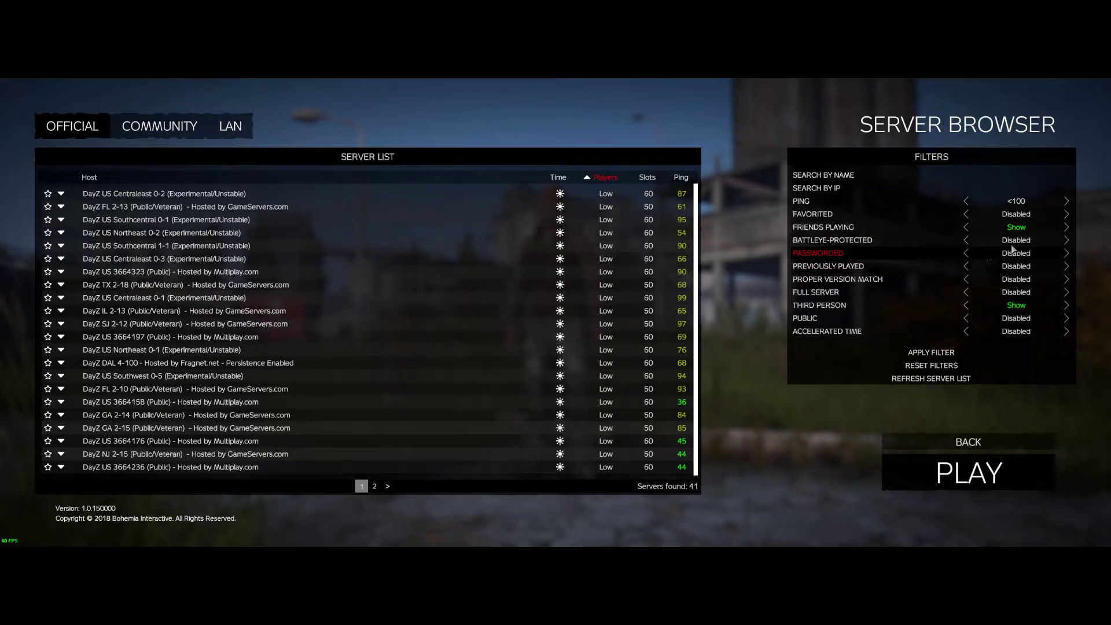
left_click(157, 132)
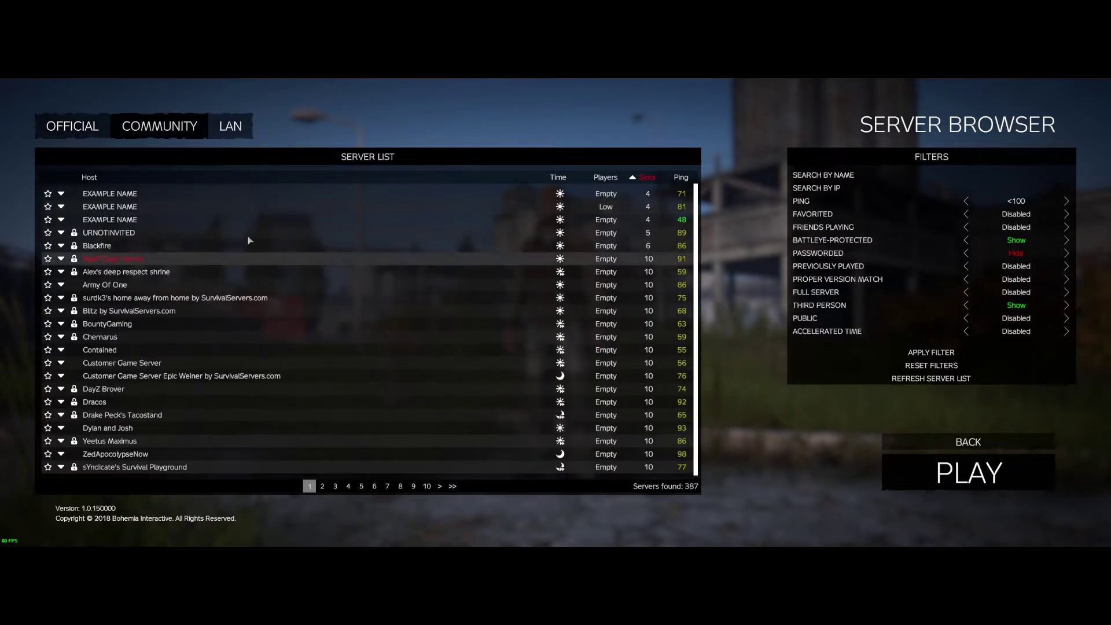